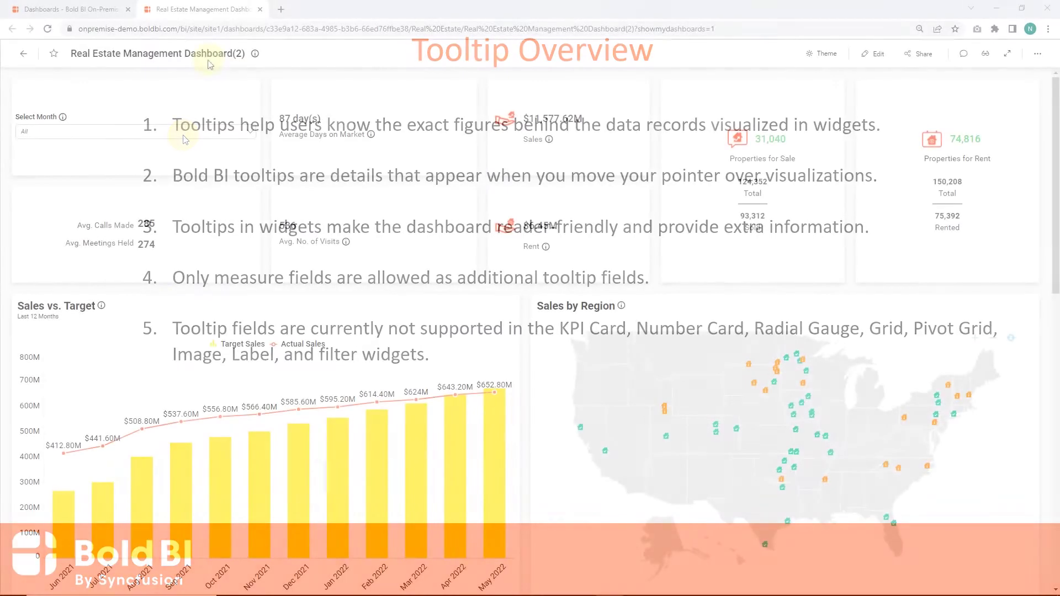
- Close the tooltip documentation page, open the Orthopaedic Clinical Variation Dashboard(1) from the dashboard list and look through its widgets
mouse_move(665, 408)
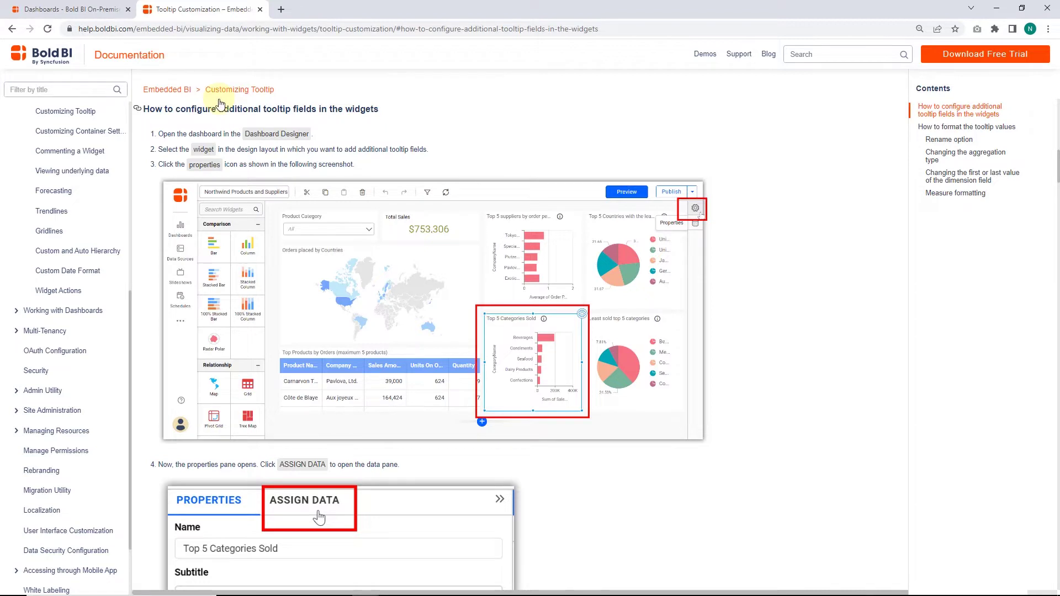
key(ctrl+w)
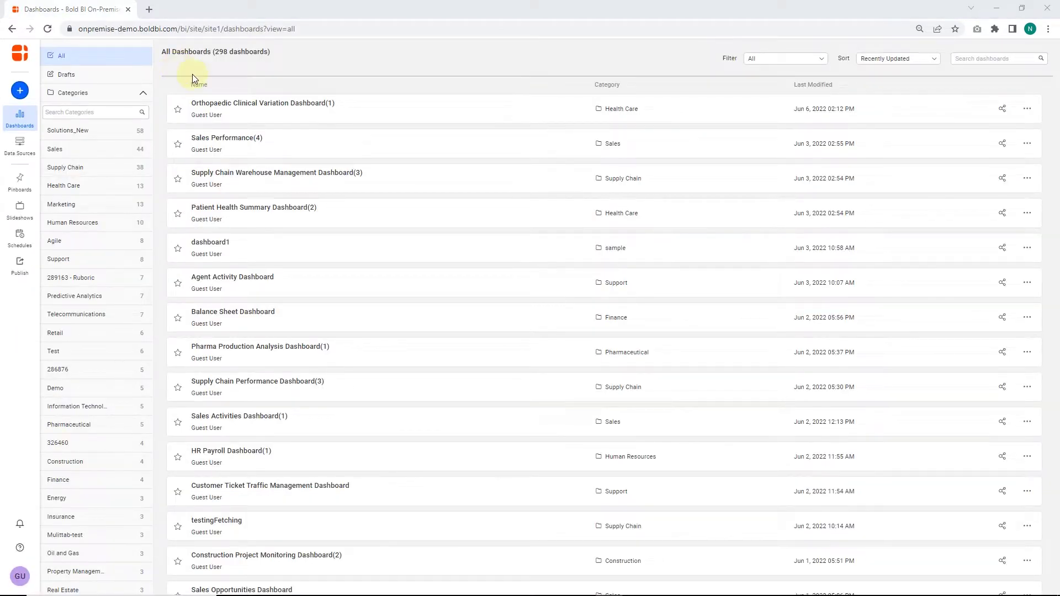
scroll(221, 165, down, 1)
scroll(238, 329, up, 1)
click(223, 114)
scroll(213, 139, down, 10)
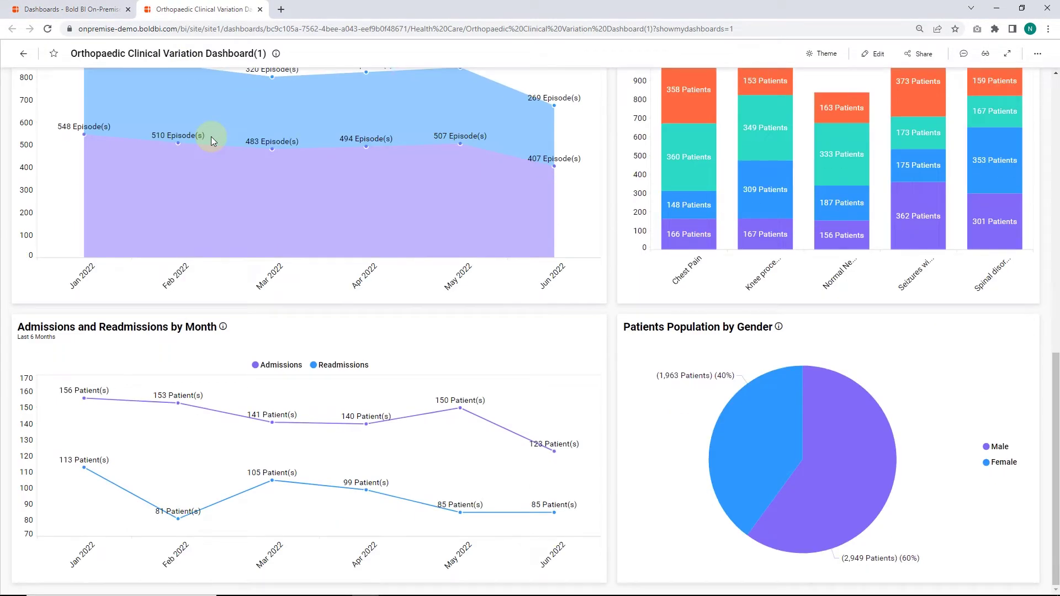
scroll(213, 140, up, 8)
scroll(213, 139, up, 3)
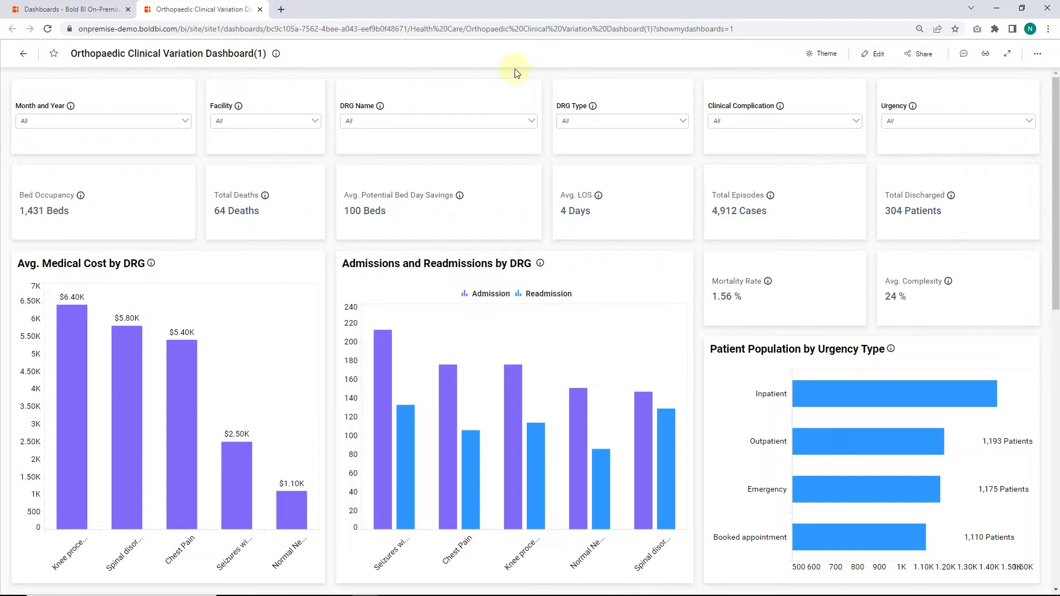
- Open the dashboard for editing and inspect the tooltips on the Patient Population by Urgency Type bars
click(866, 52)
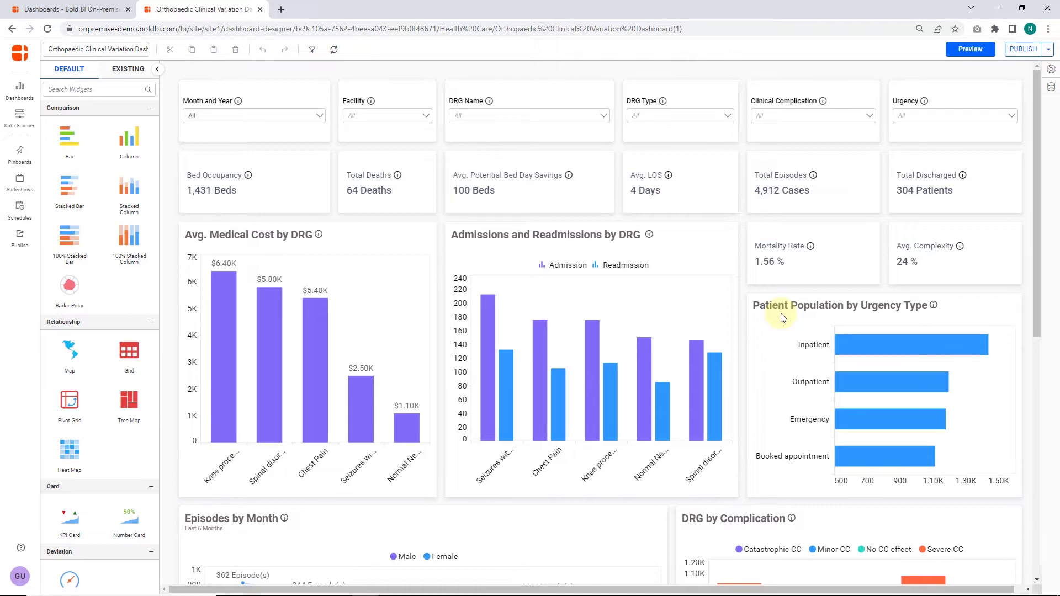
mouse_move(868, 342)
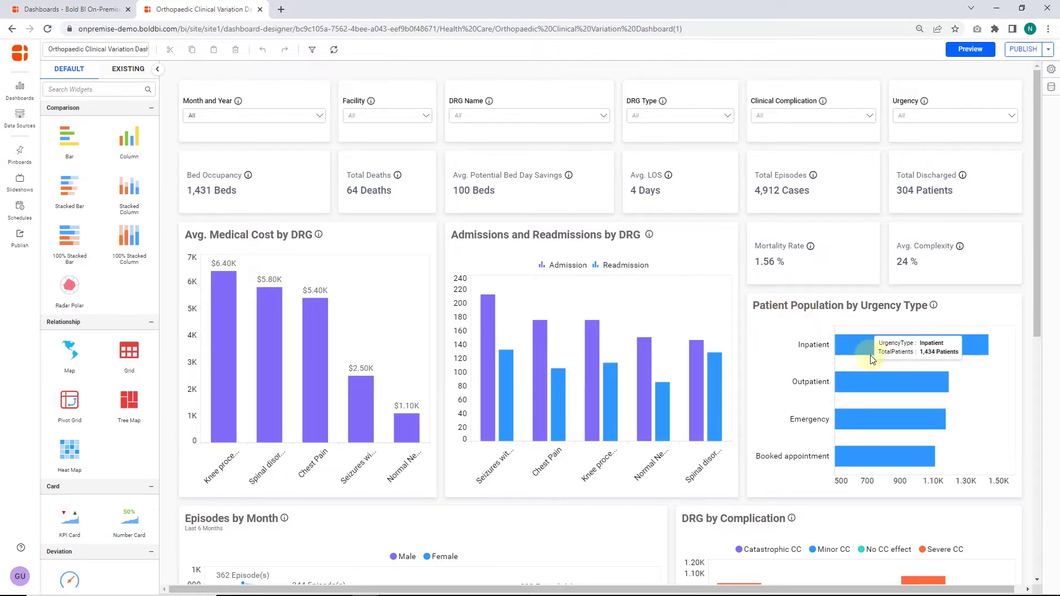
mouse_move(877, 381)
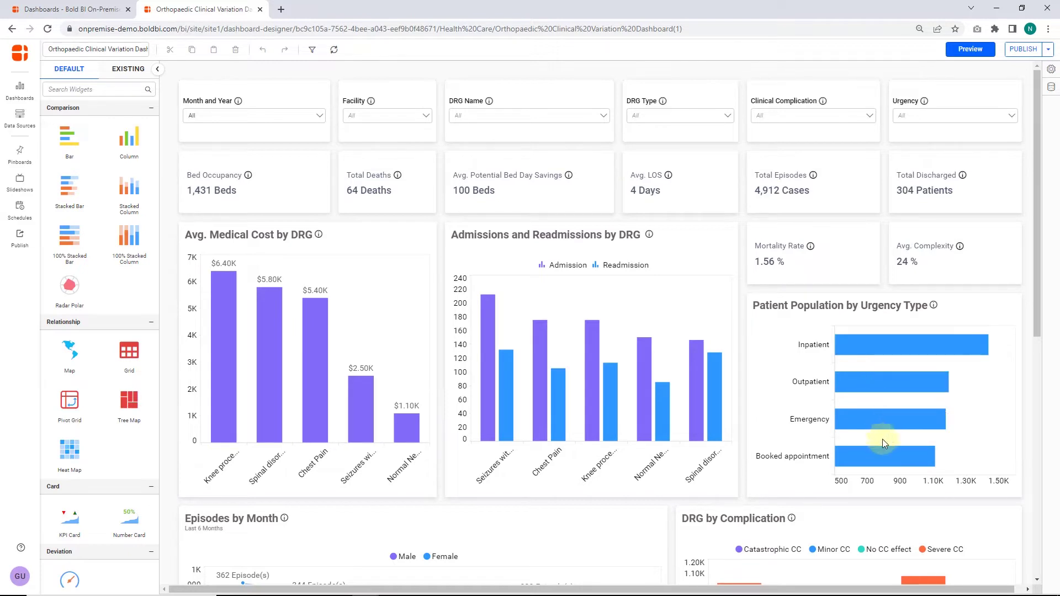
mouse_move(884, 457)
- Open the data assignment of the Patient Population by Urgency Type widget and add the Male and Female measures as tooltip fields
click(1019, 301)
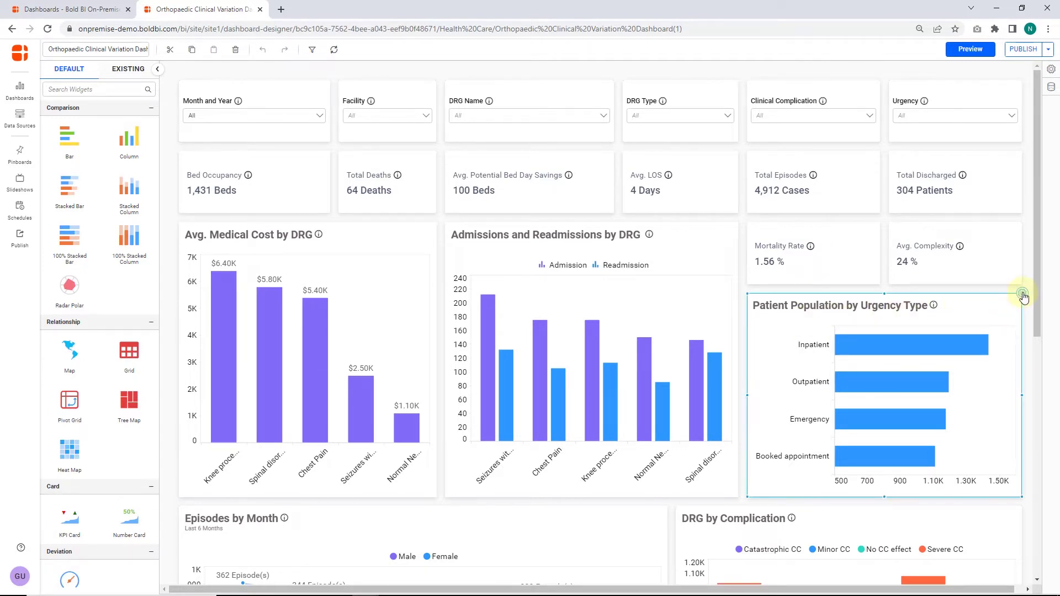
click(1022, 298)
click(920, 71)
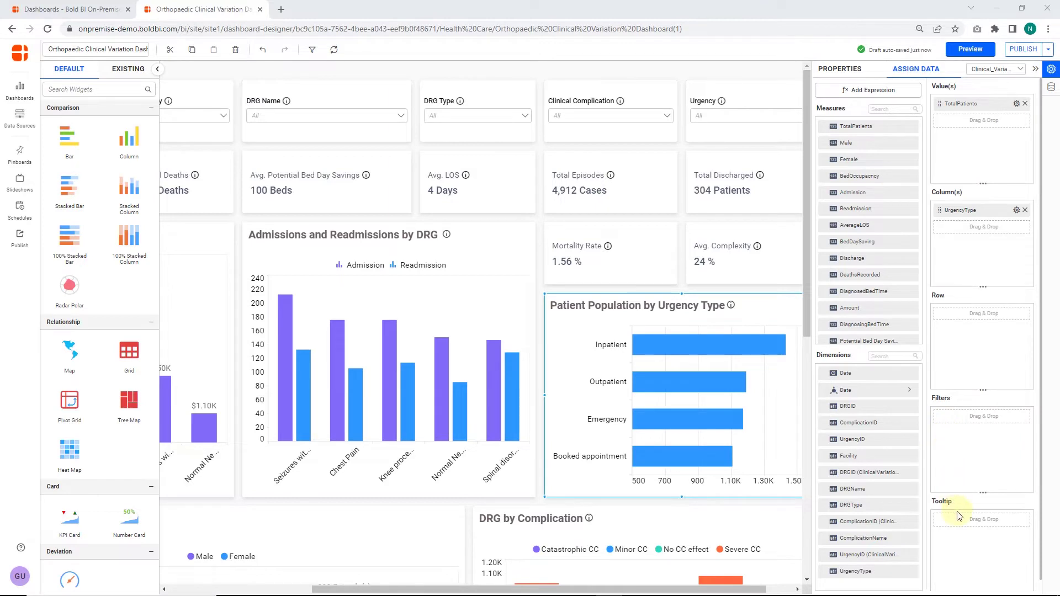
drag(845, 142, 961, 524)
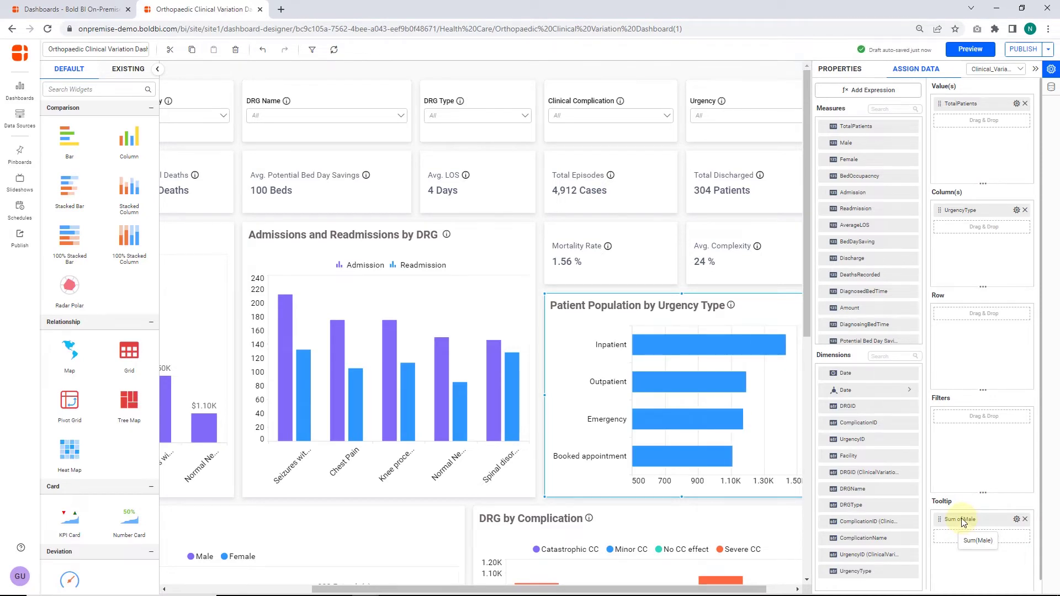
mouse_move(775, 355)
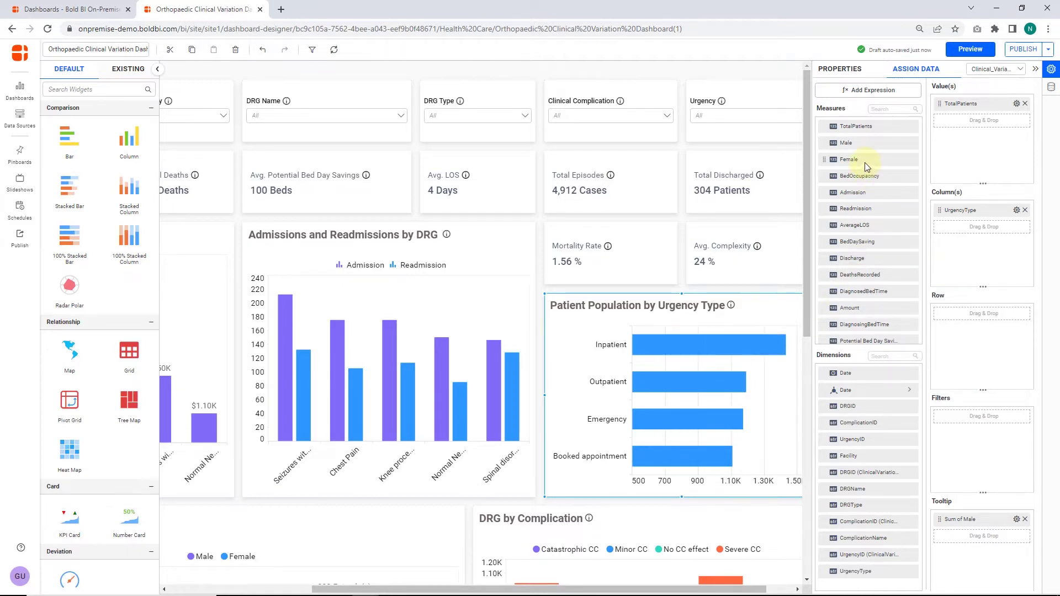
drag(848, 164, 948, 550)
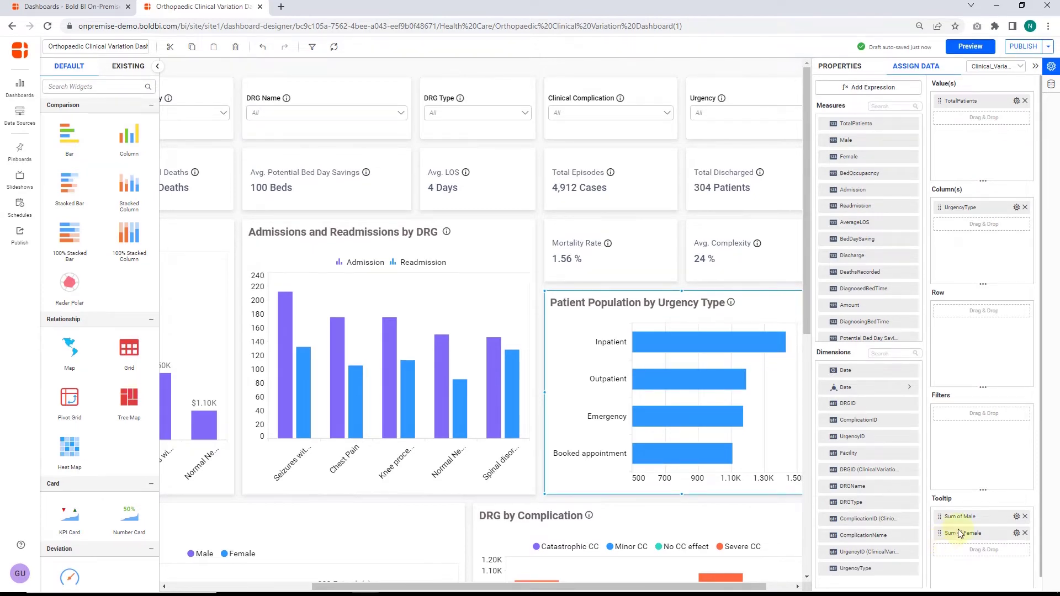
- Rename the Sum of Male tooltip field to Male and open the field's aggregation options
click(1016, 523)
click(975, 360)
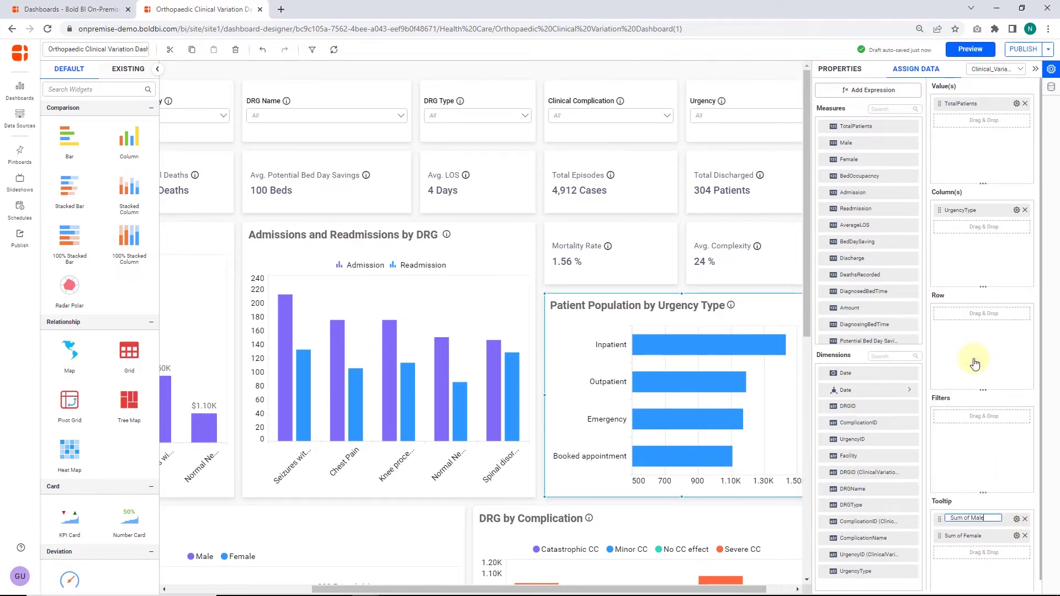
drag(972, 518, 943, 525)
key(BackSpace)
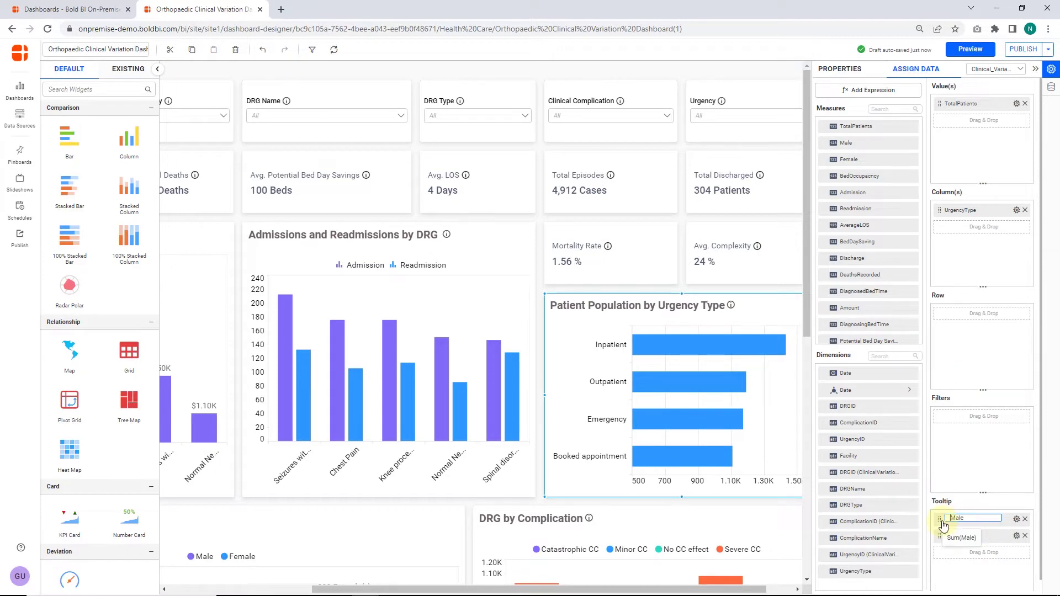
key(Return)
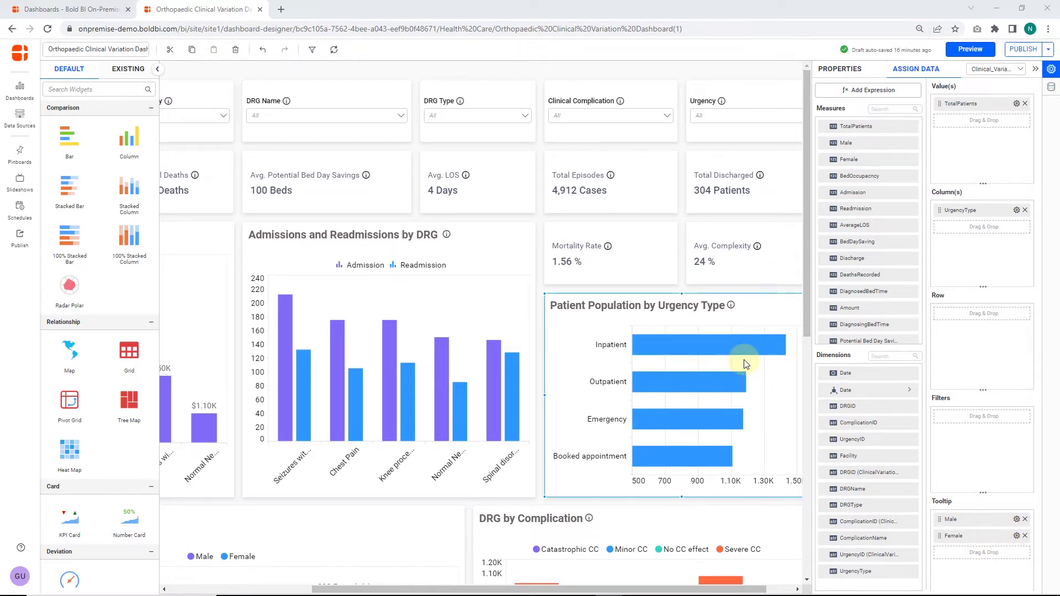
click(1017, 520)
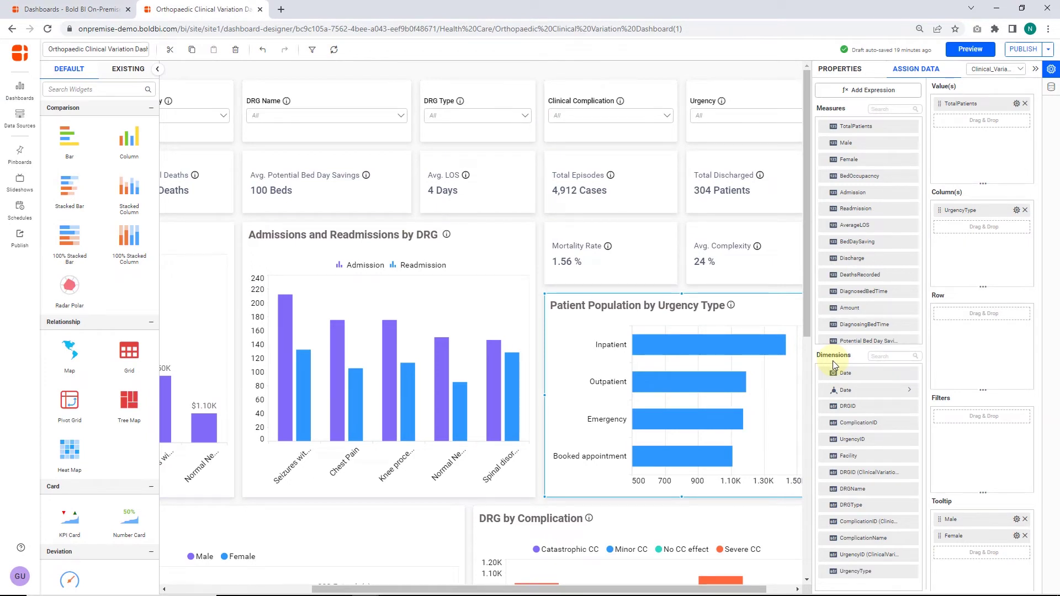
- Add the DRGName dimension as a tooltip field, show its value instead of a count, and check the Inpatient bar's tooltip
drag(851, 492, 954, 573)
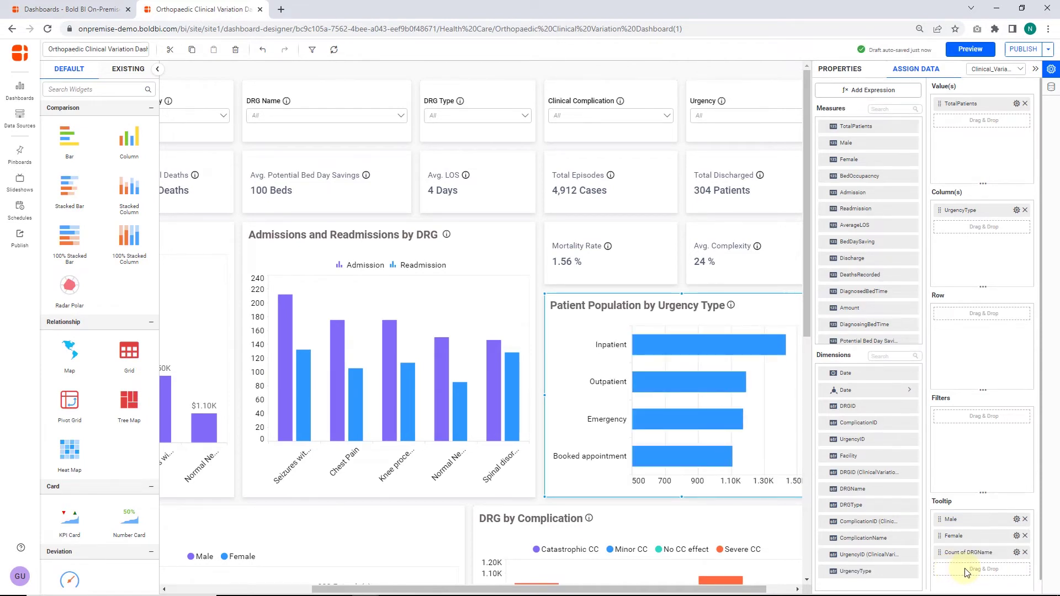
click(1017, 552)
click(961, 508)
mouse_move(729, 350)
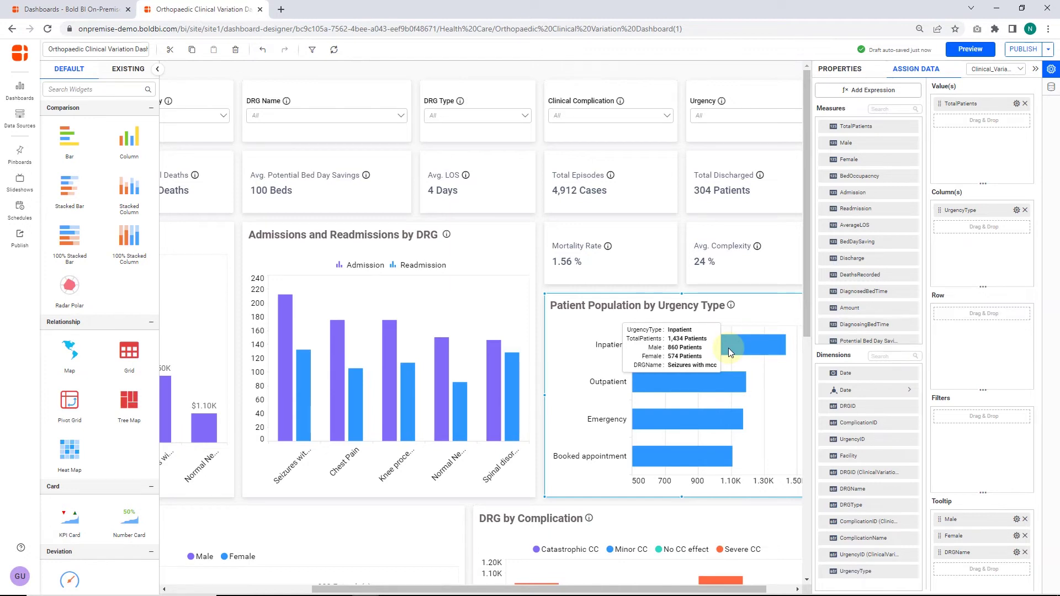
- Change which record's value the DRGName tooltip field returns and check the Inpatient bar's tooltip again
click(1017, 553)
click(976, 521)
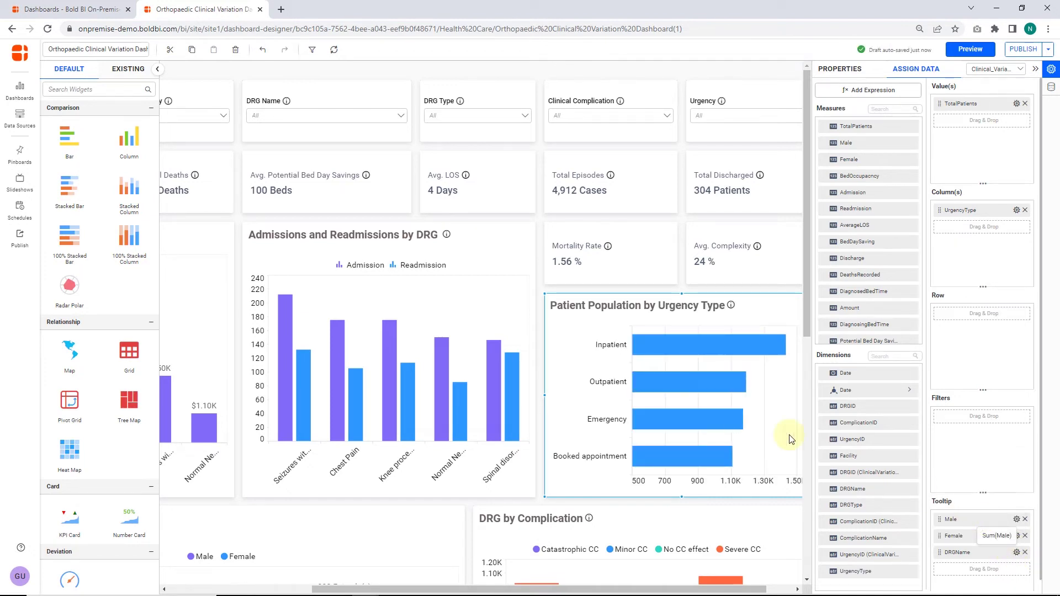
mouse_move(696, 353)
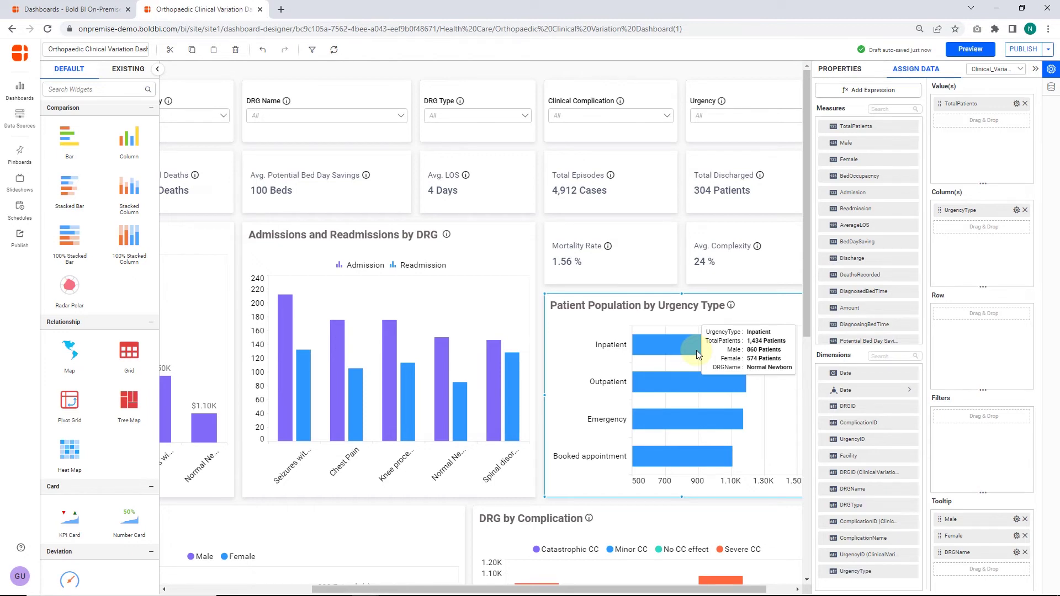
- Add the Date dimension as a tooltip field named Highest Patient Population Date, show it as a date value, and check the Emergency bar's tooltip
scroll(697, 351, right, 1)
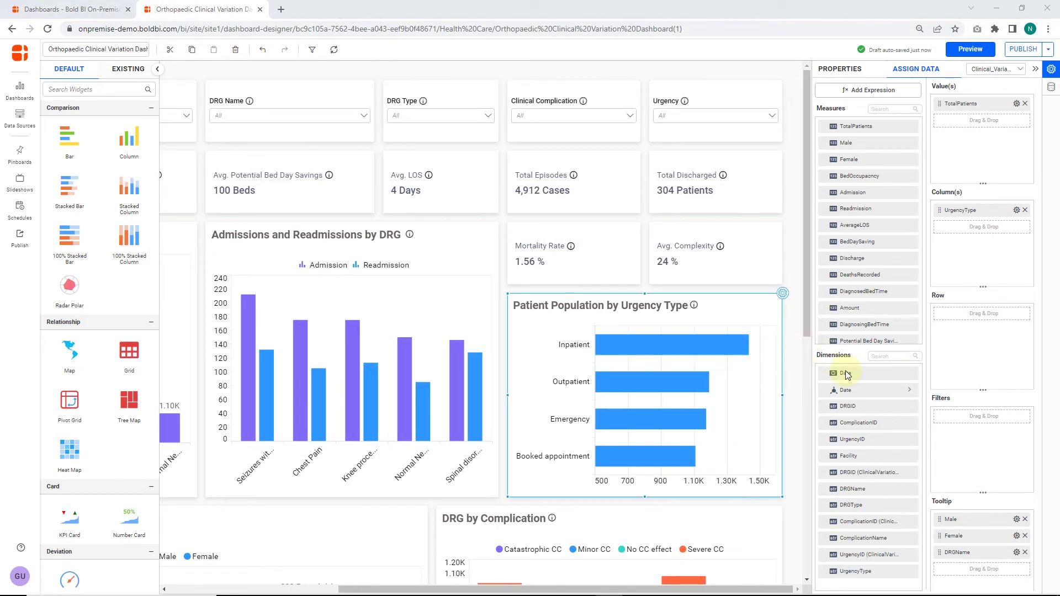
drag(865, 384, 977, 574)
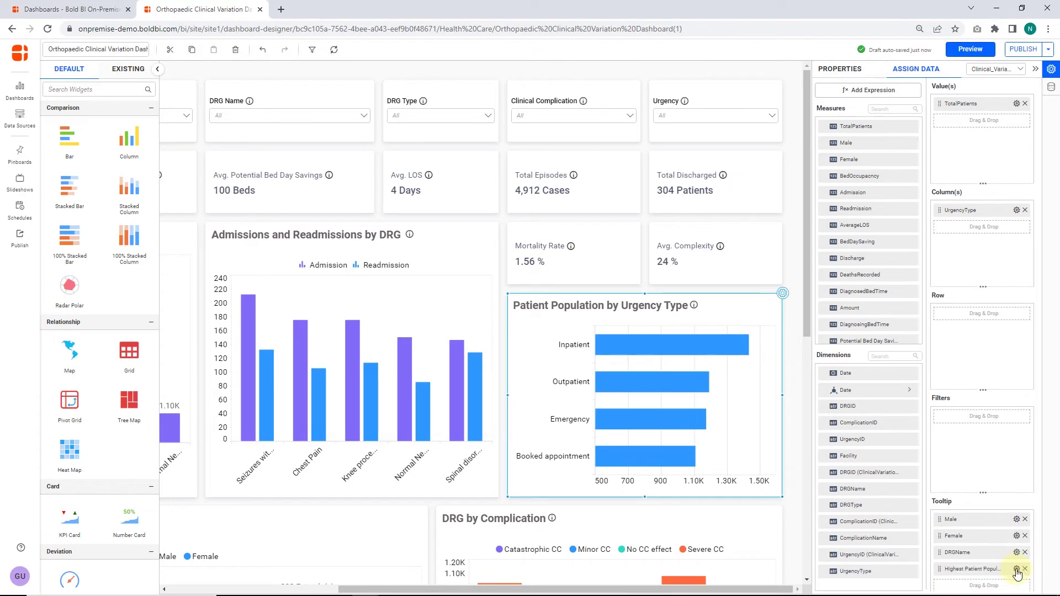
click(1016, 568)
click(1005, 524)
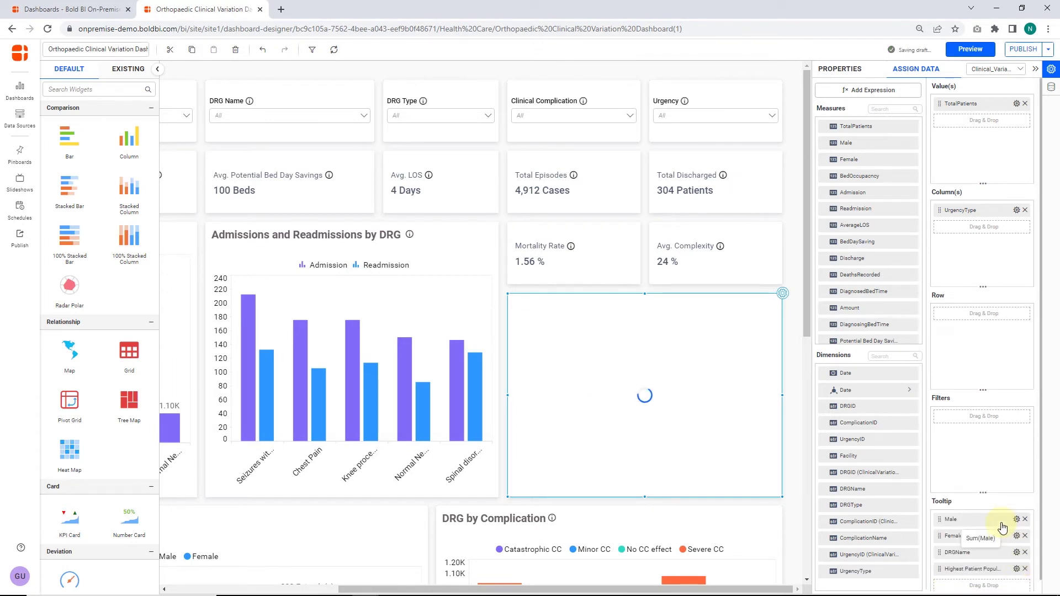
mouse_move(666, 426)
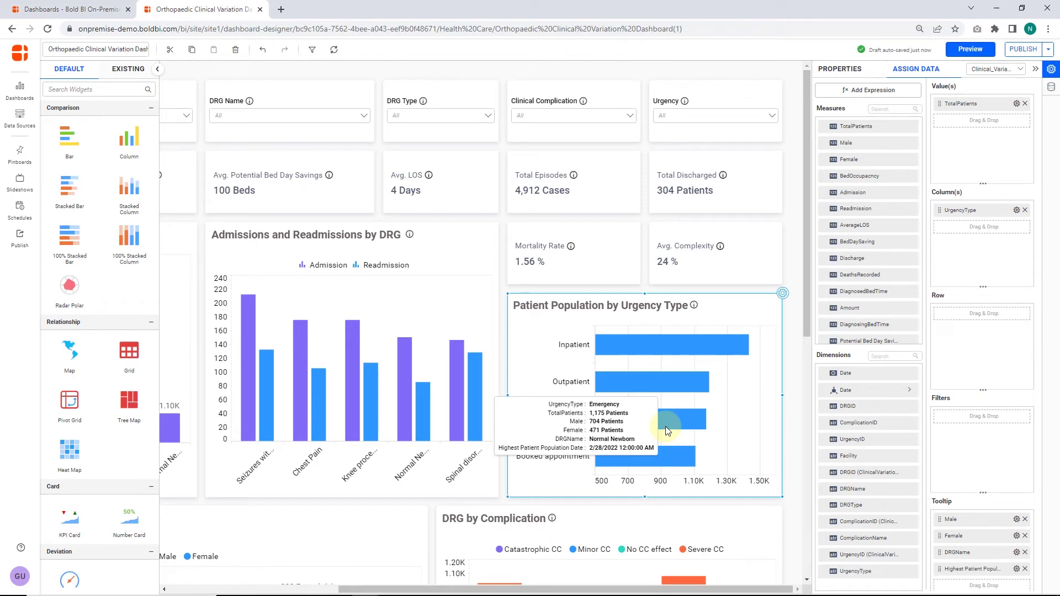
- Review the type and representation options in the Male tooltip field's measure formatting, and consult the Formatting Measure Type Column documentation
click(1017, 520)
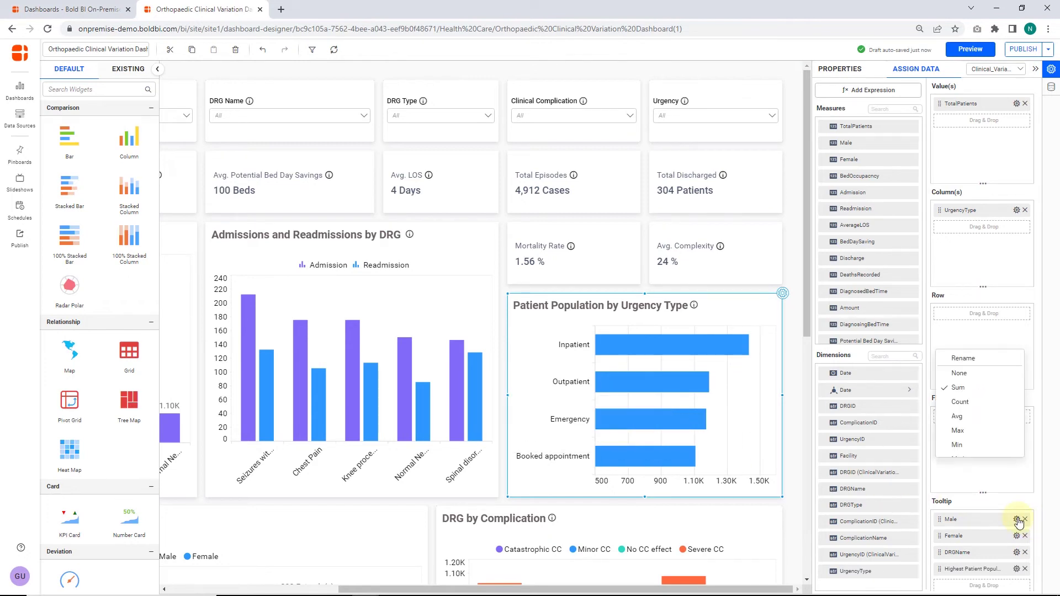
click(992, 507)
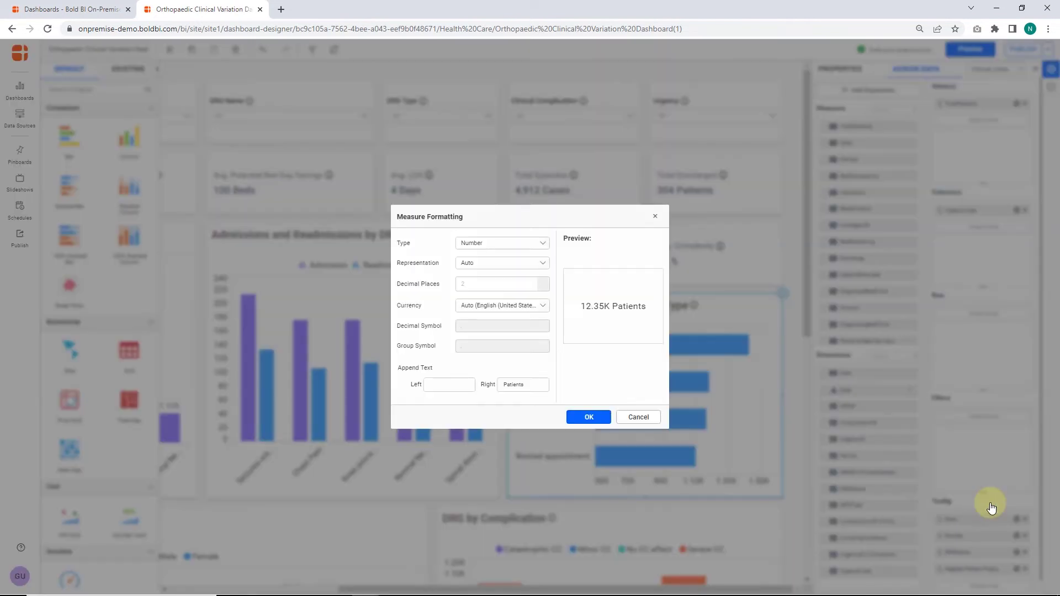
click(535, 244)
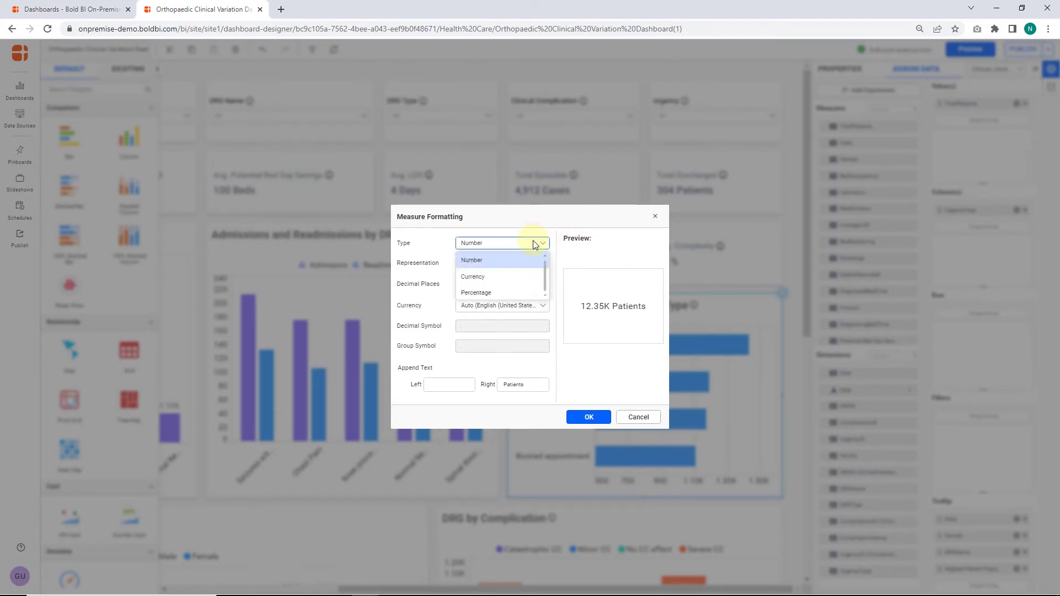
click(535, 243)
click(535, 263)
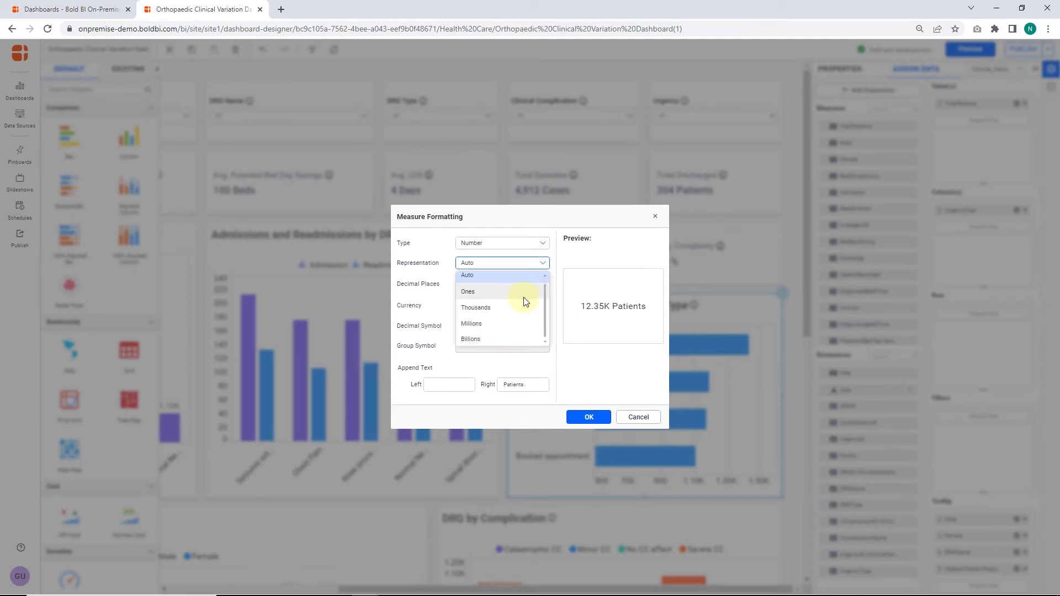
click(527, 265)
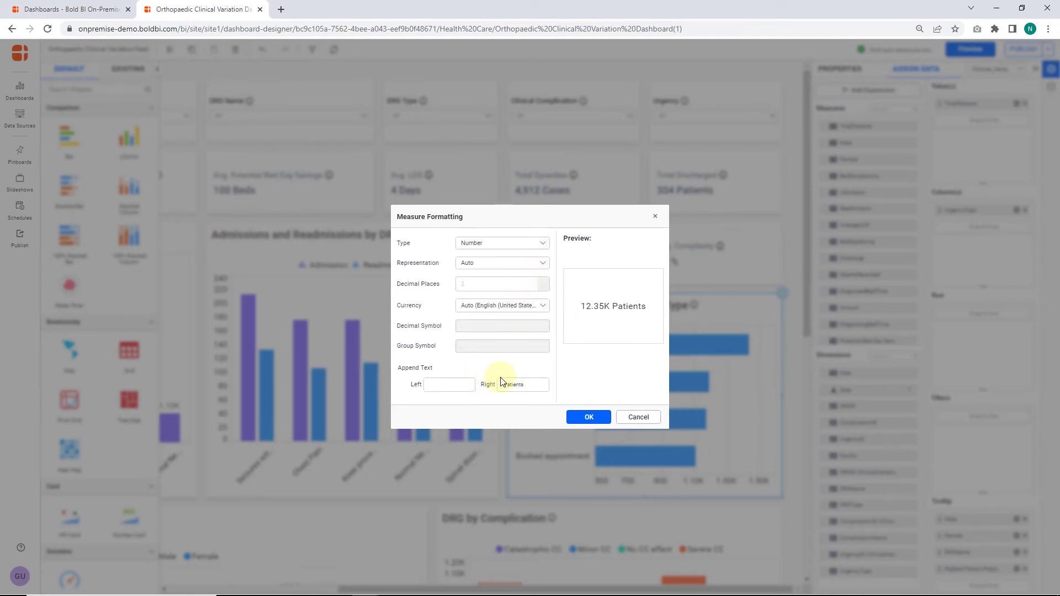
click(582, 417)
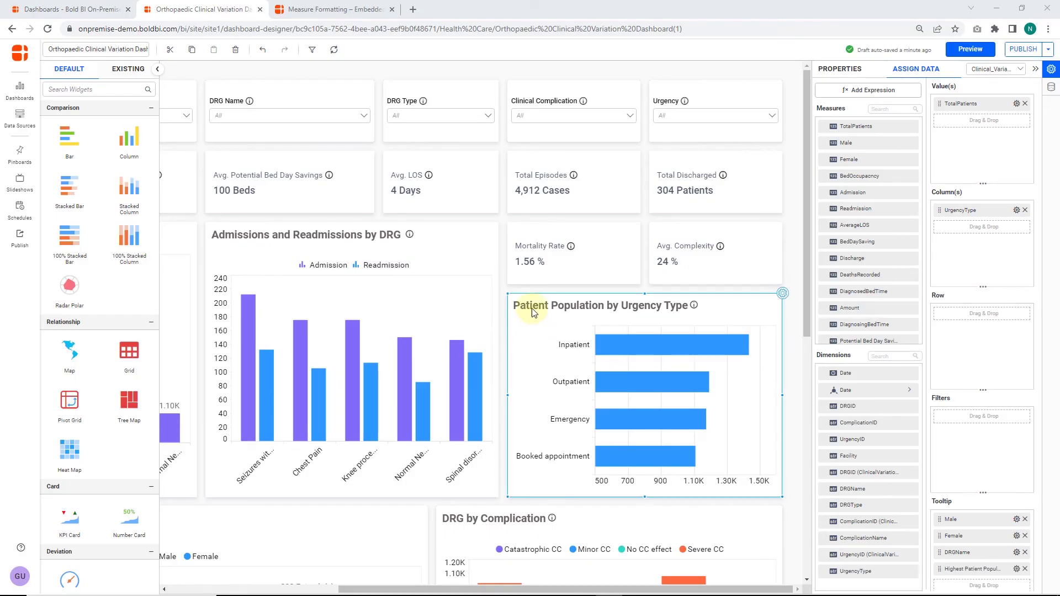
click(346, 11)
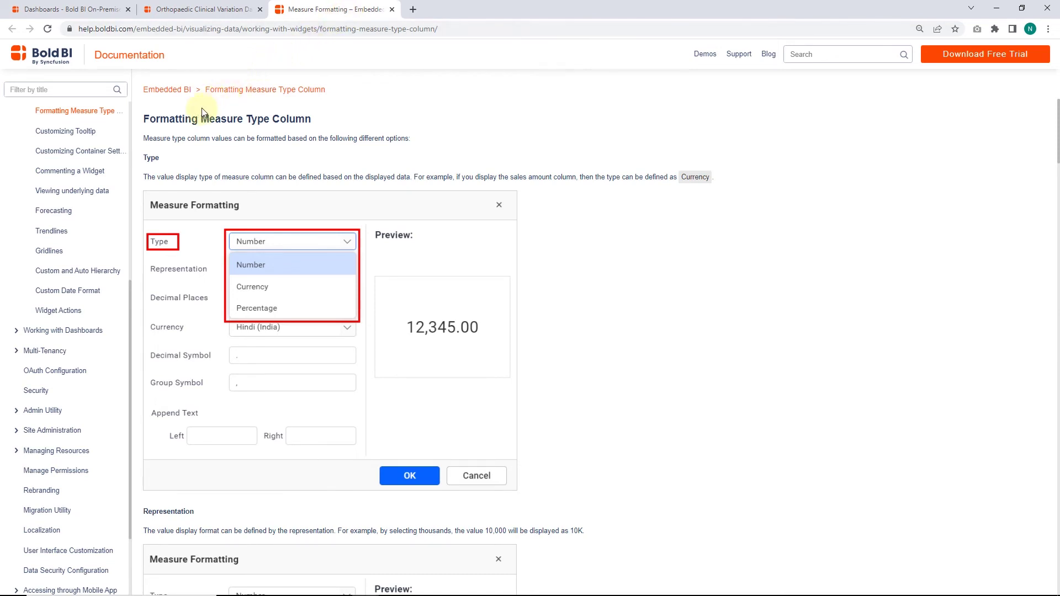
key(ctrl+shift+Tab)
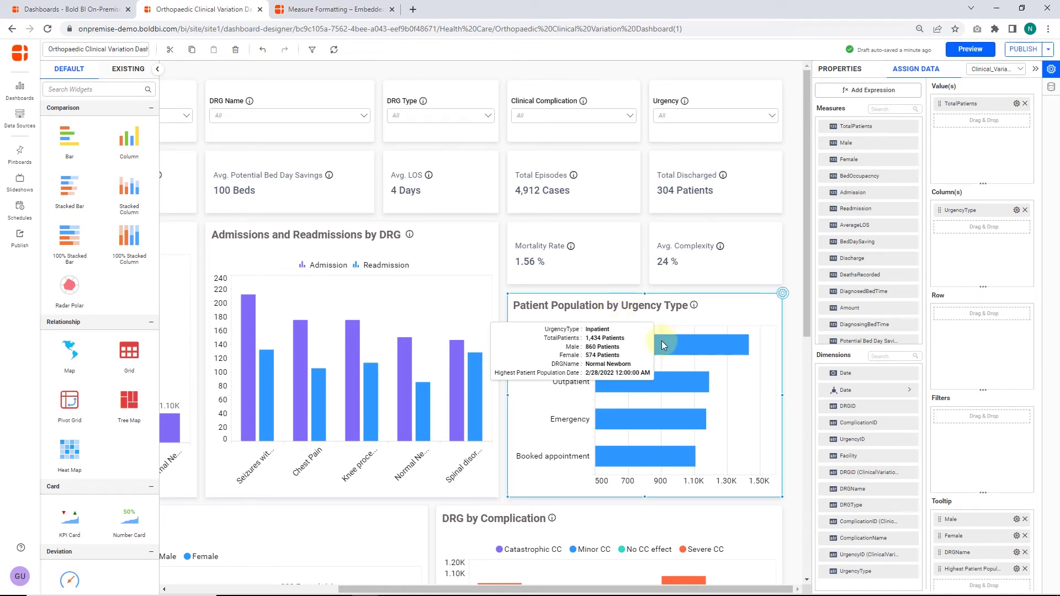
- Publish the dashboard and check the Inpatient bar's tooltip in the published view
click(1033, 55)
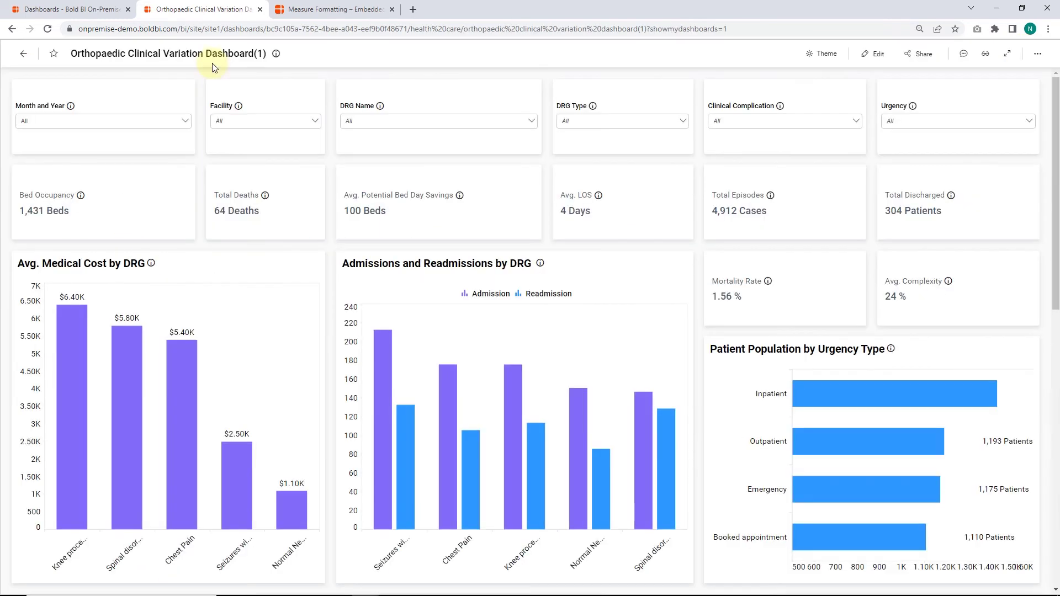
mouse_move(824, 403)
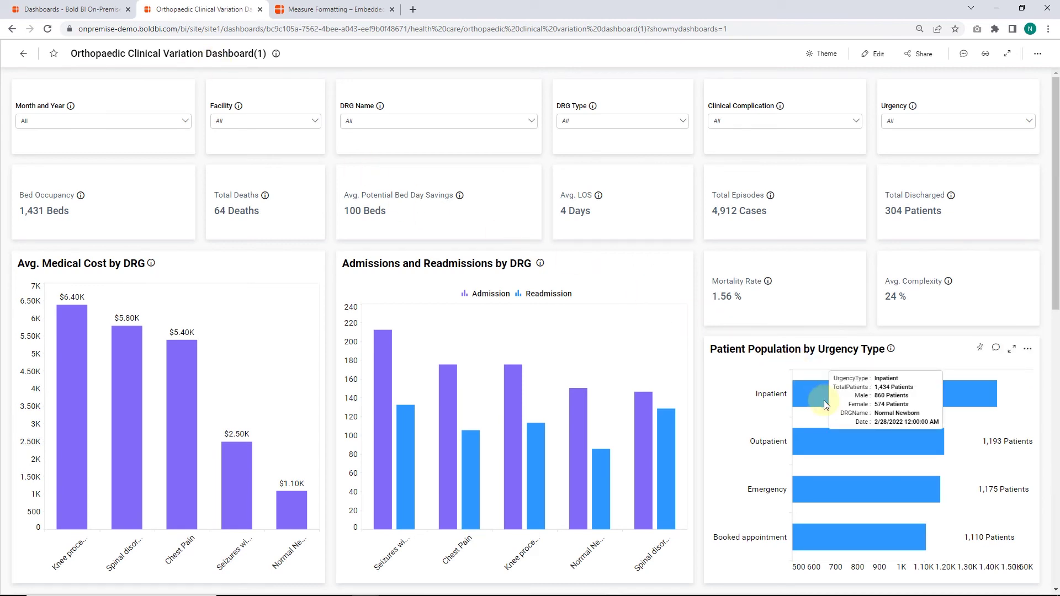
- Return to the list of all dashboards and choose to create a dashboard from the sample dashboards gallery
click(101, 11)
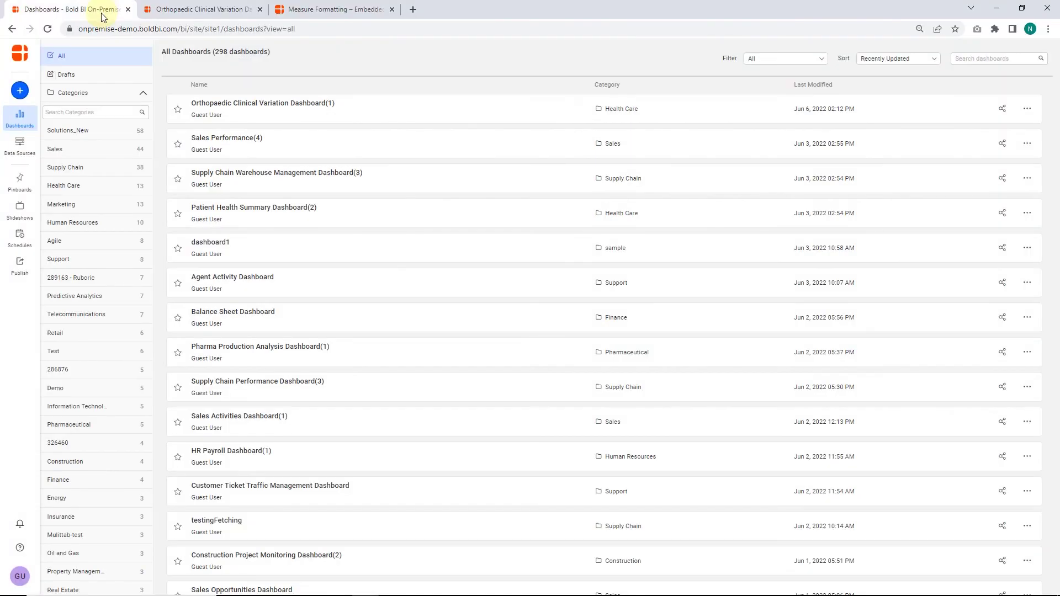
click(20, 90)
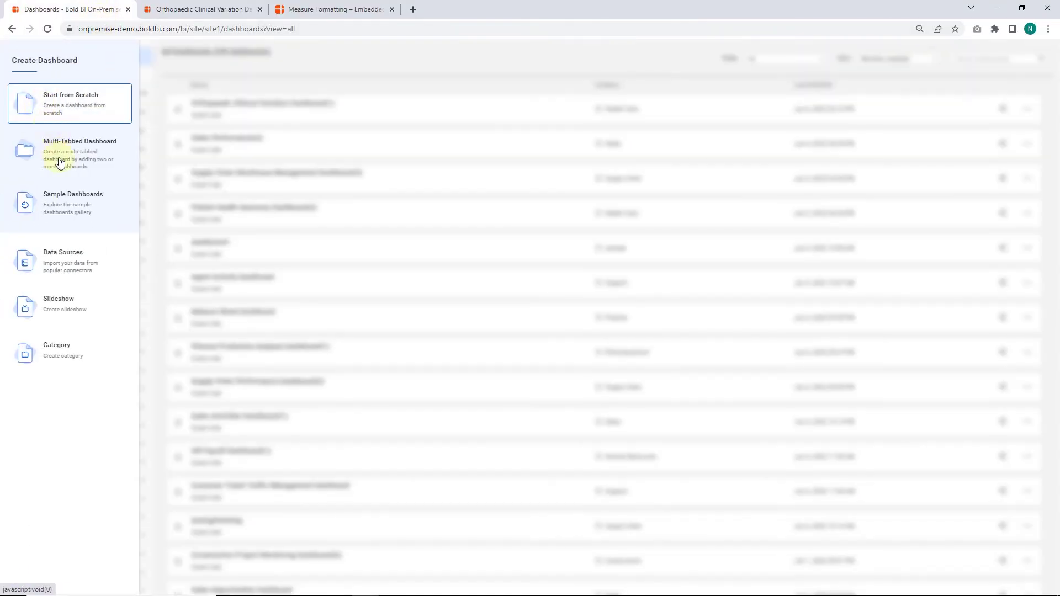
click(74, 212)
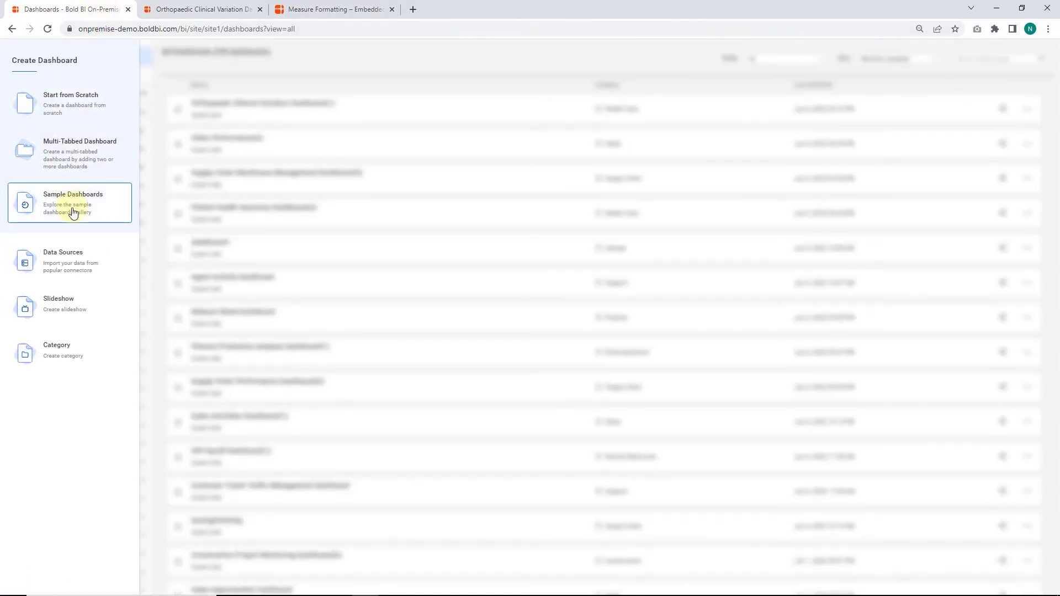